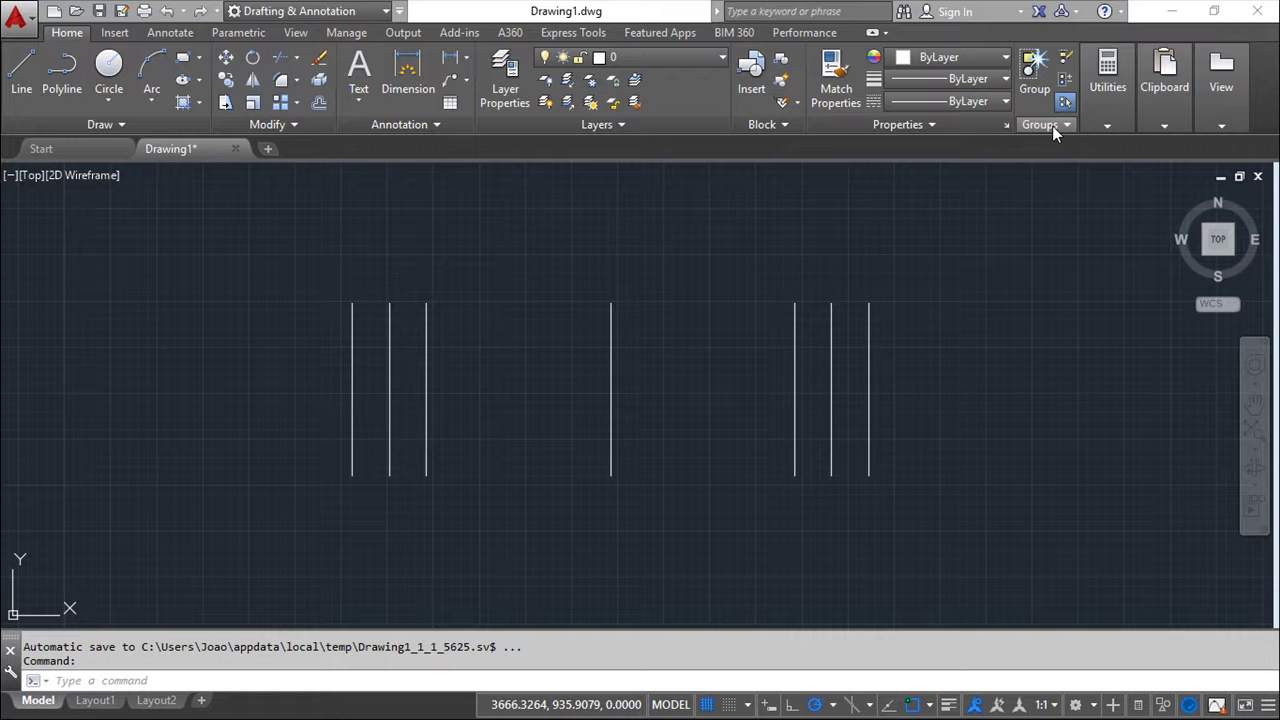
Step: Open the Object Grouping manager and enter 'left' as the new group name
left_click(1050, 127)
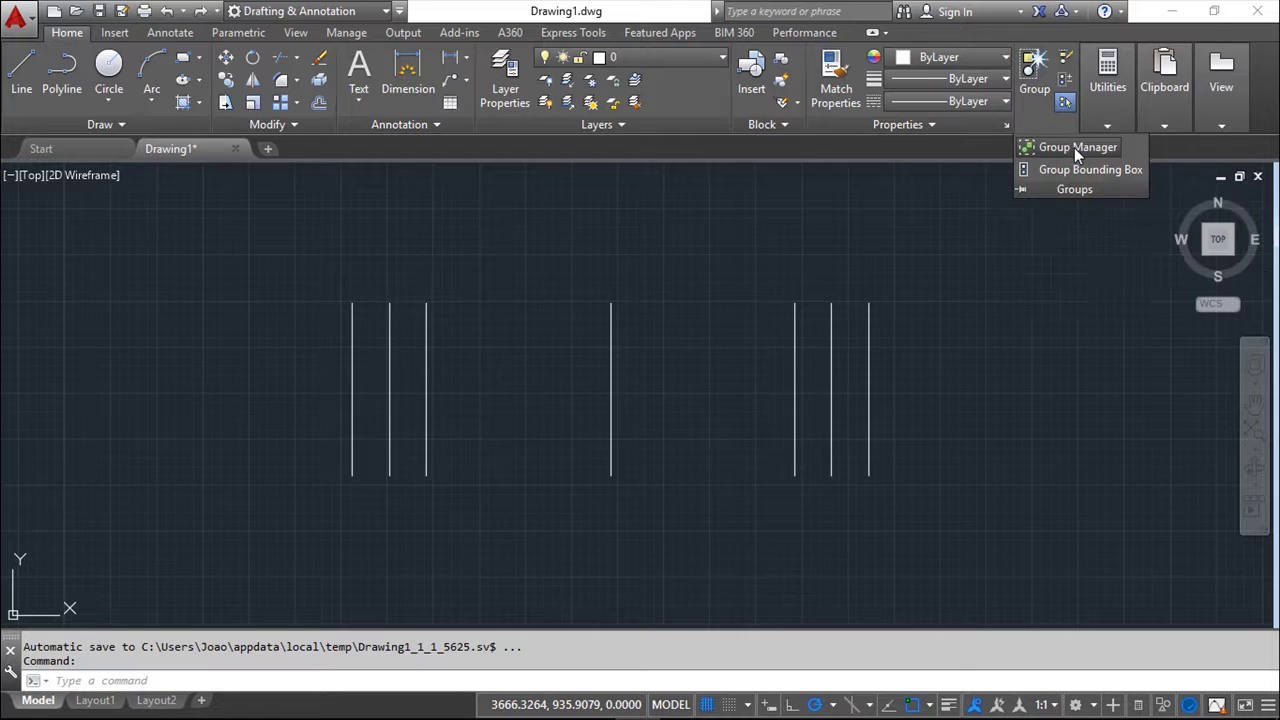
left_click(1073, 147)
left_click_drag(648, 148, 1091, 128)
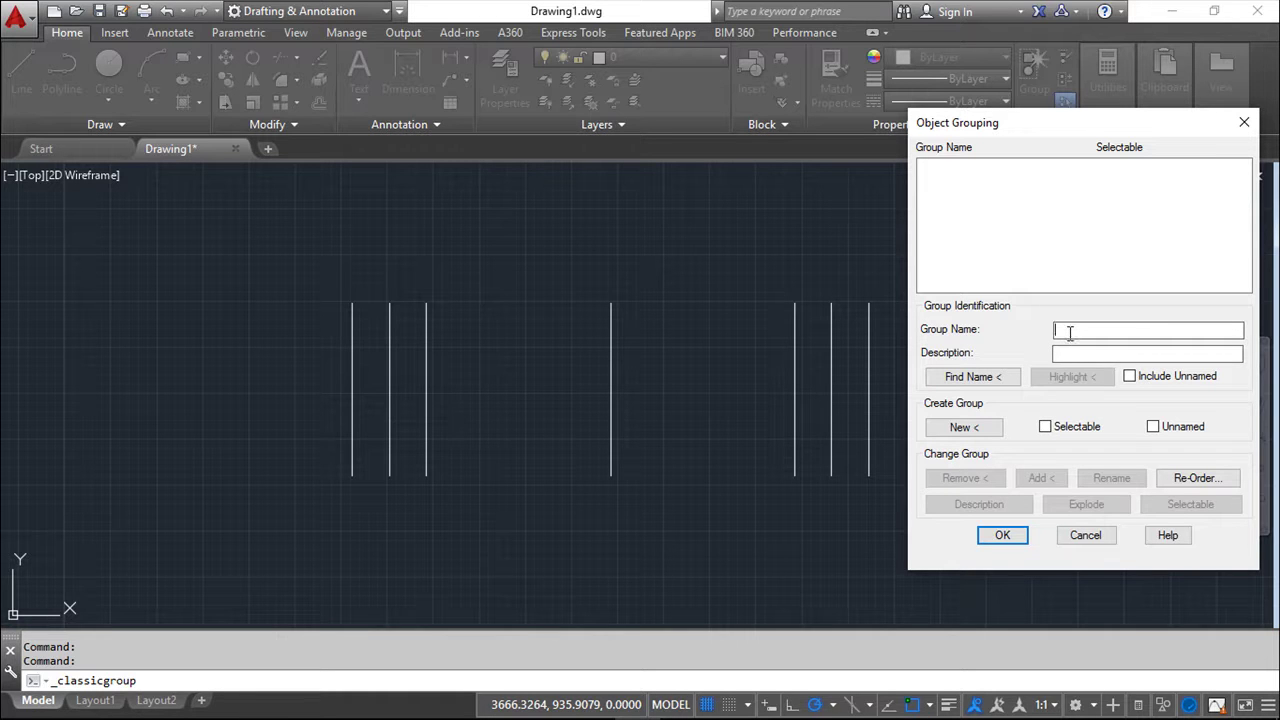
type("f")
type("left")
Step: Create the LEFT group from the three left lines and the middle line by window selection
left_click(960, 427)
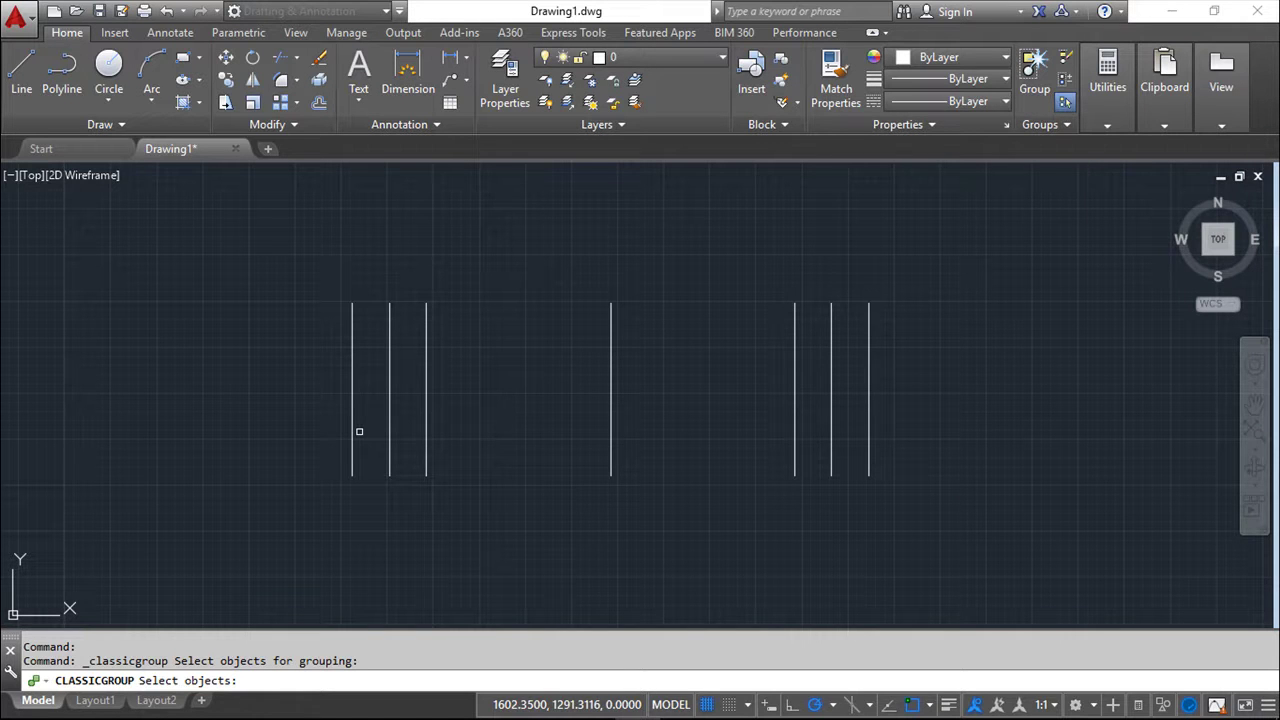
left_click(297, 251)
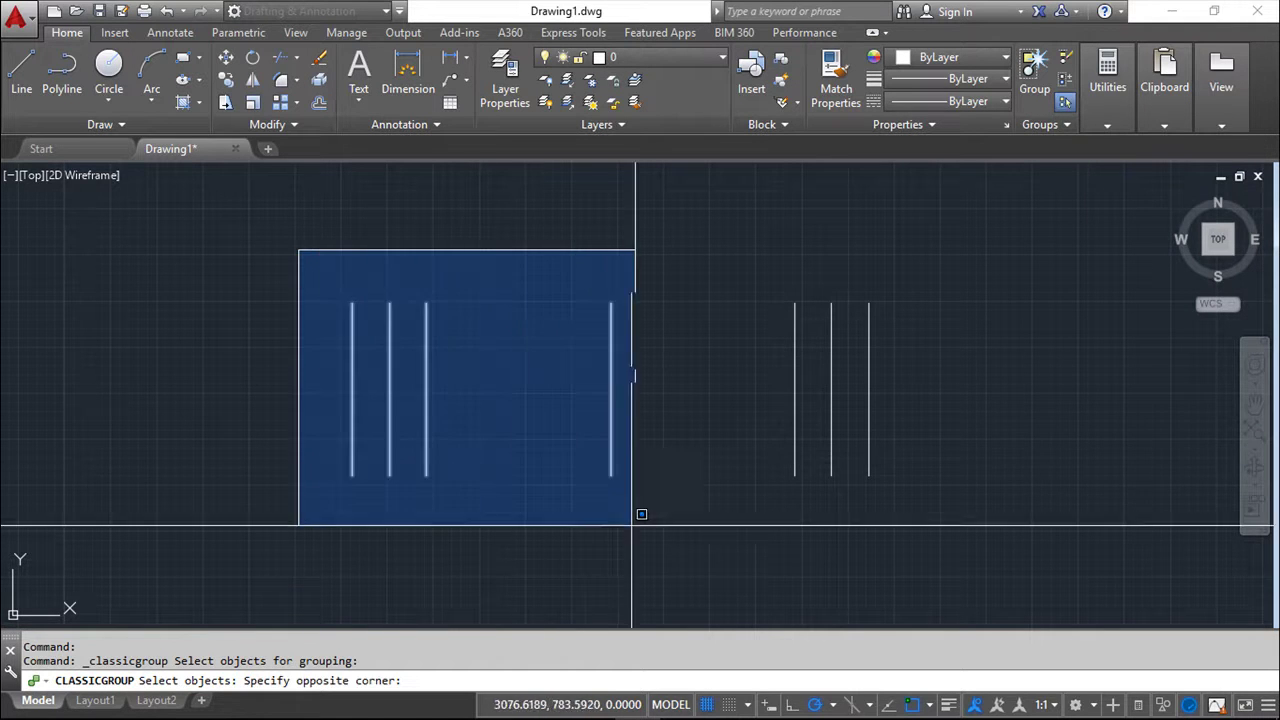
left_click(676, 549)
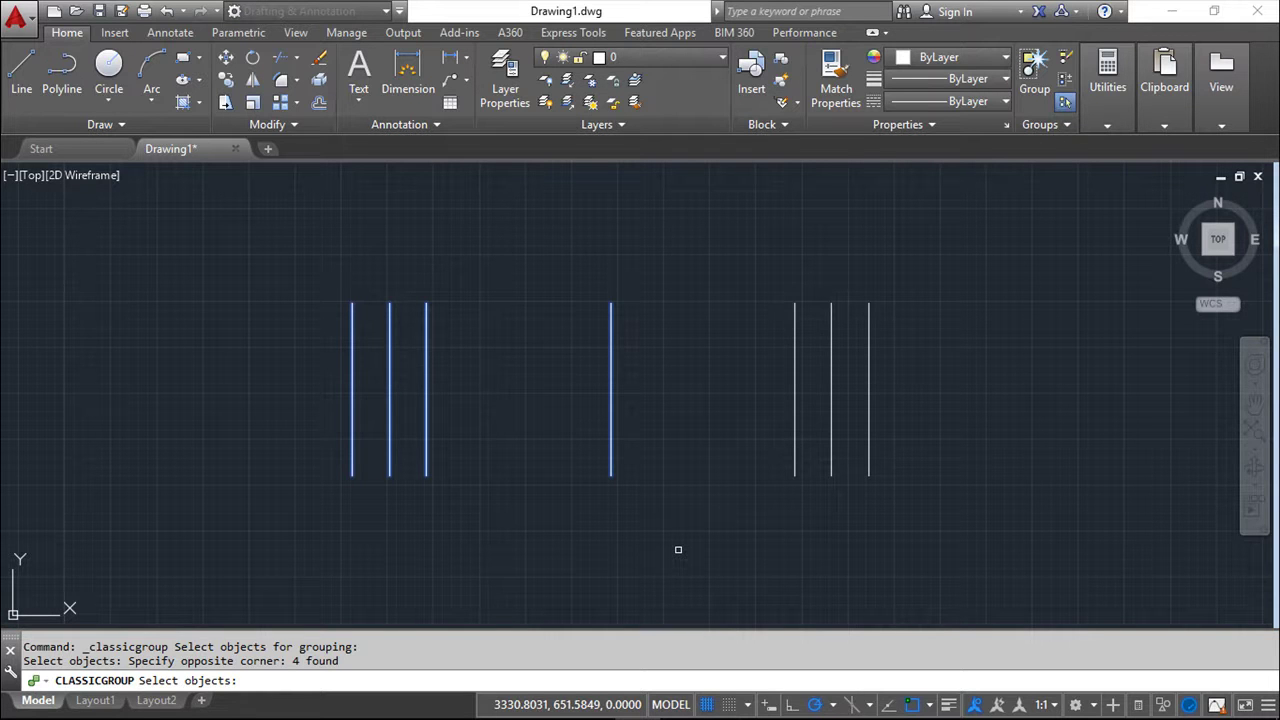
key("Return")
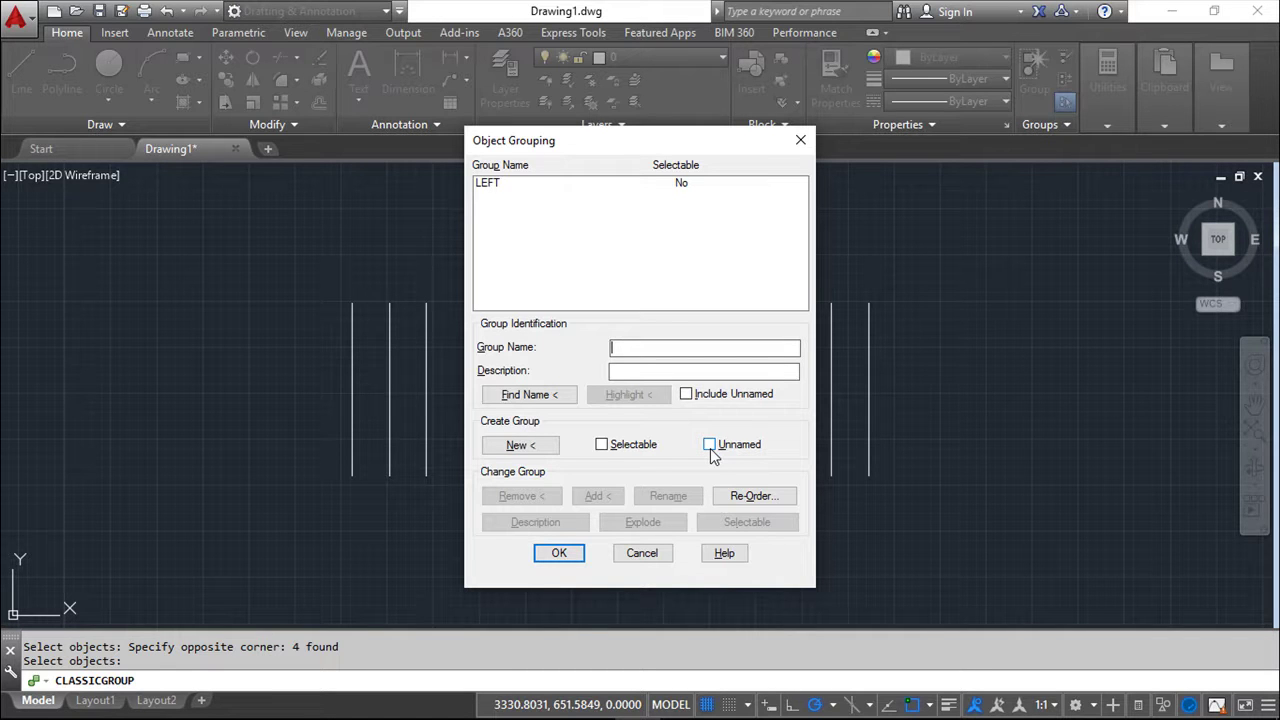
Step: Create a RIGHT group from the middle line and the three right lines
type("right")
left_click_drag(685, 146, 245, 165)
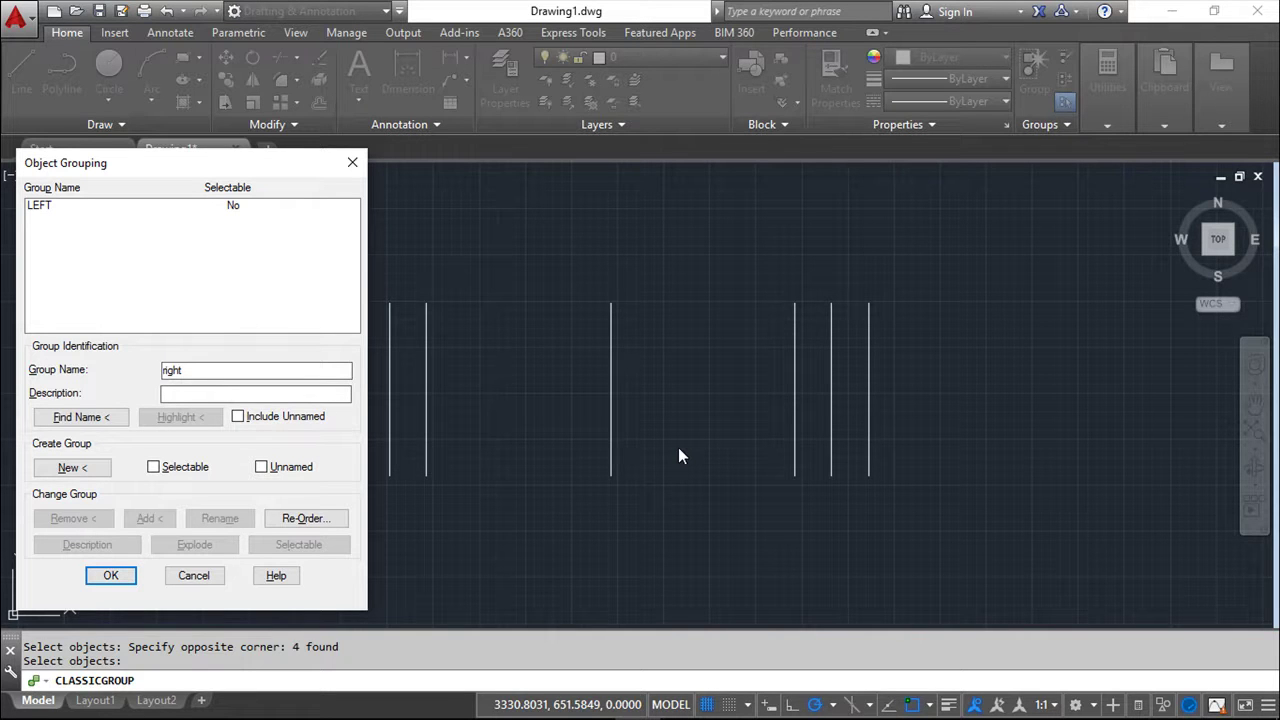
left_click(72, 467)
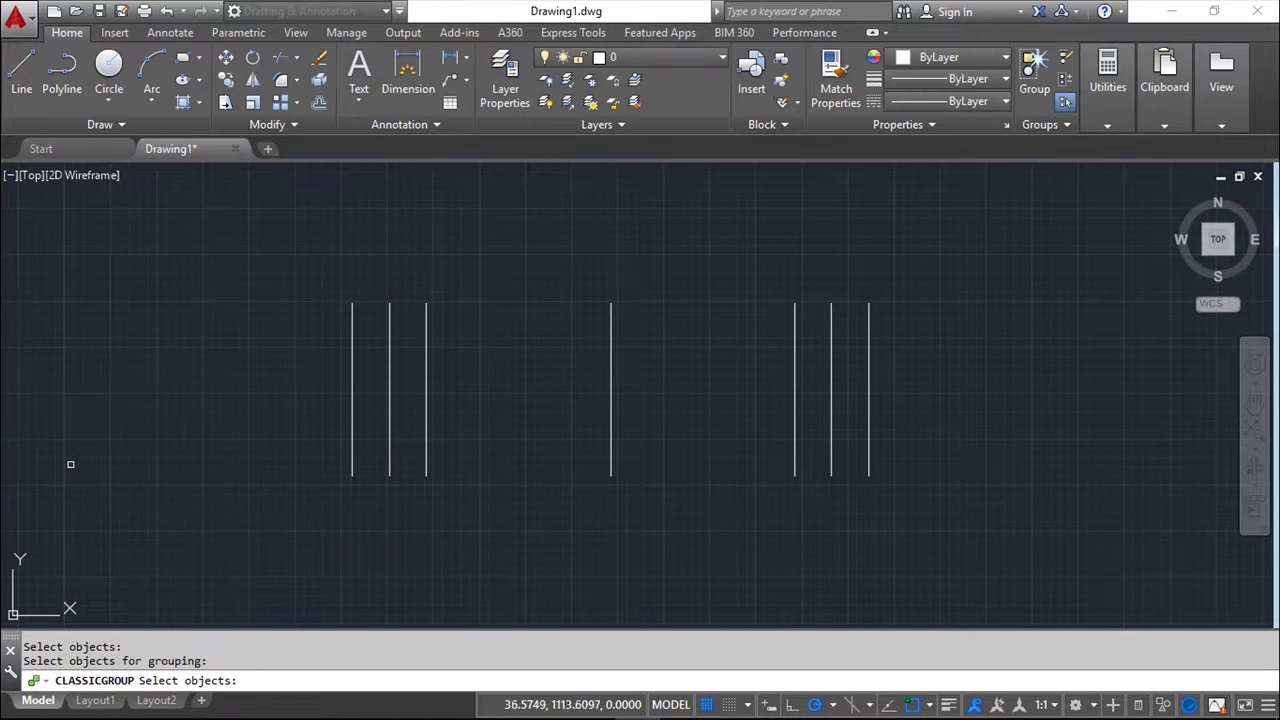
left_click(581, 240)
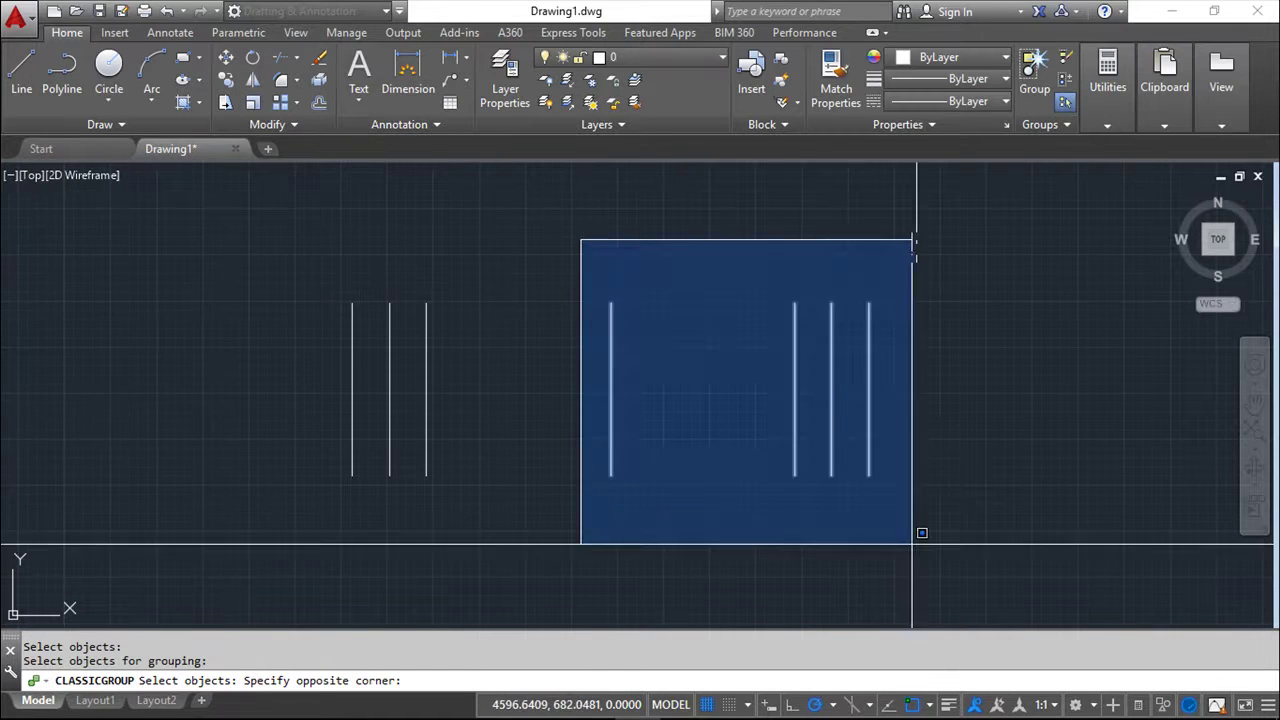
left_click(912, 544)
key("Return")
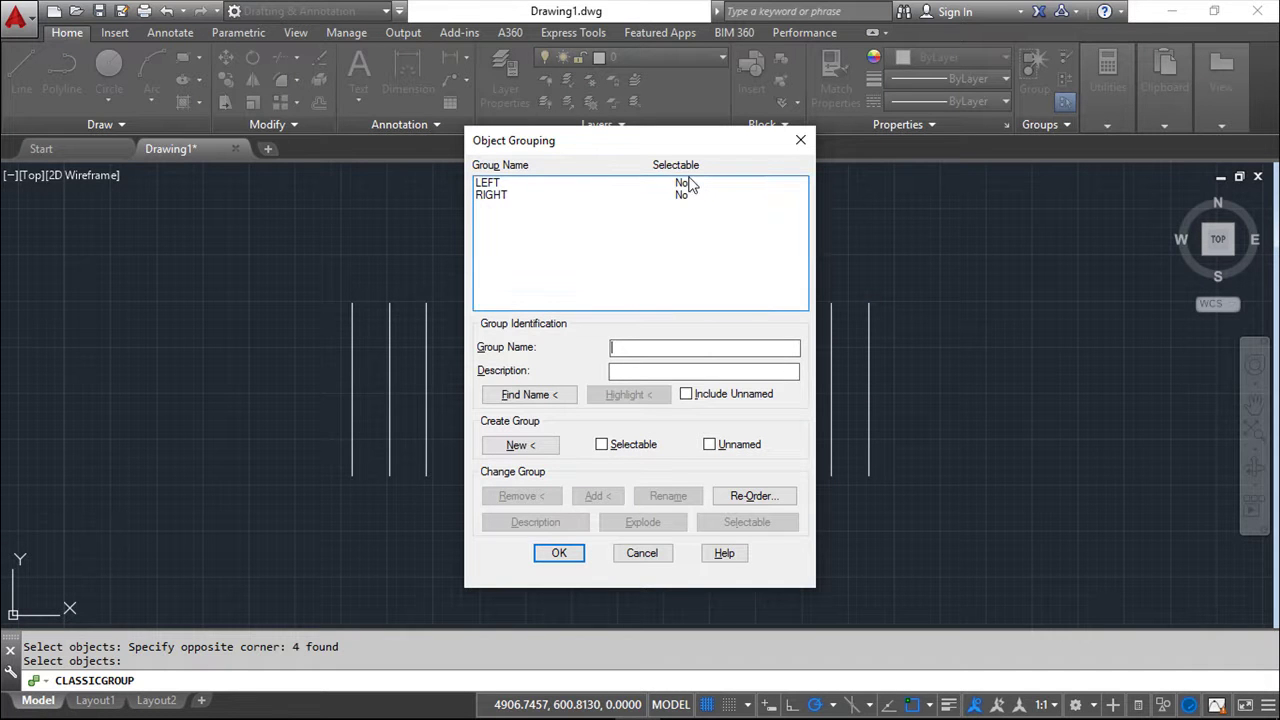
Step: Close Object Grouping with OK, keeping the LEFT and RIGHT groups
left_click(559, 553)
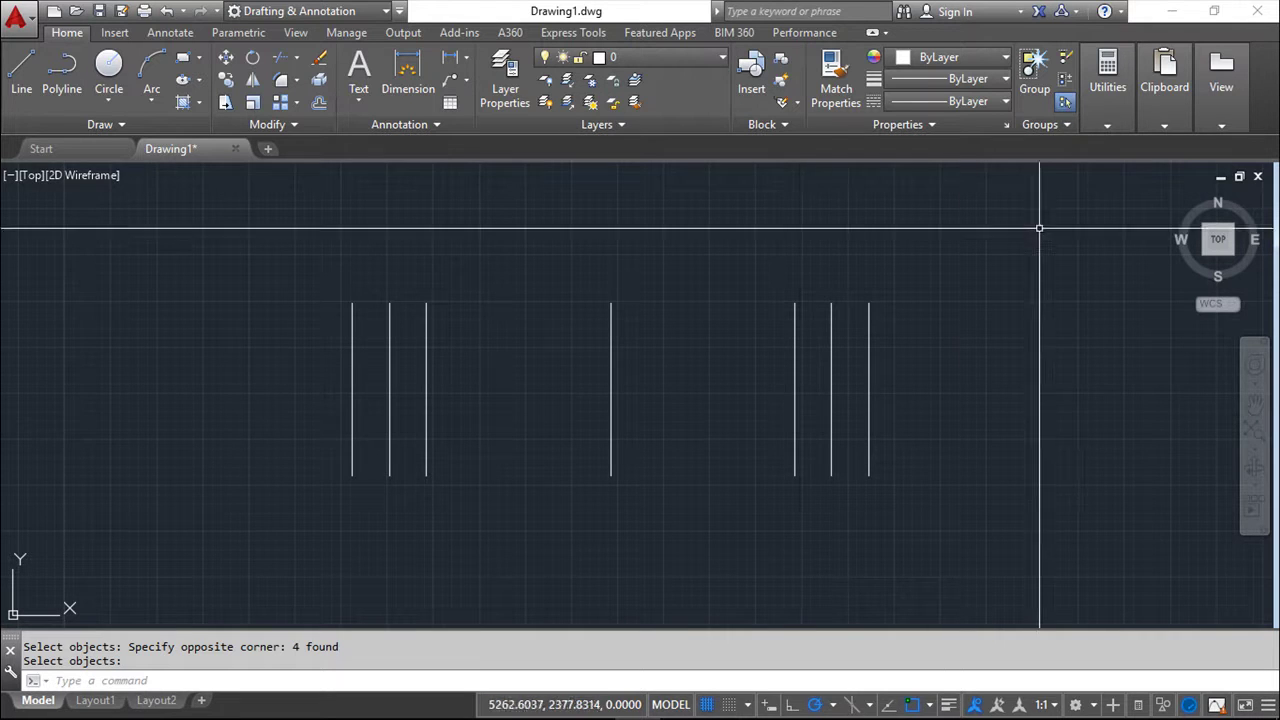
Step: Reopen Object Grouping, choose LEFT, and start Remove to highlight its four member lines
left_click(1066, 125)
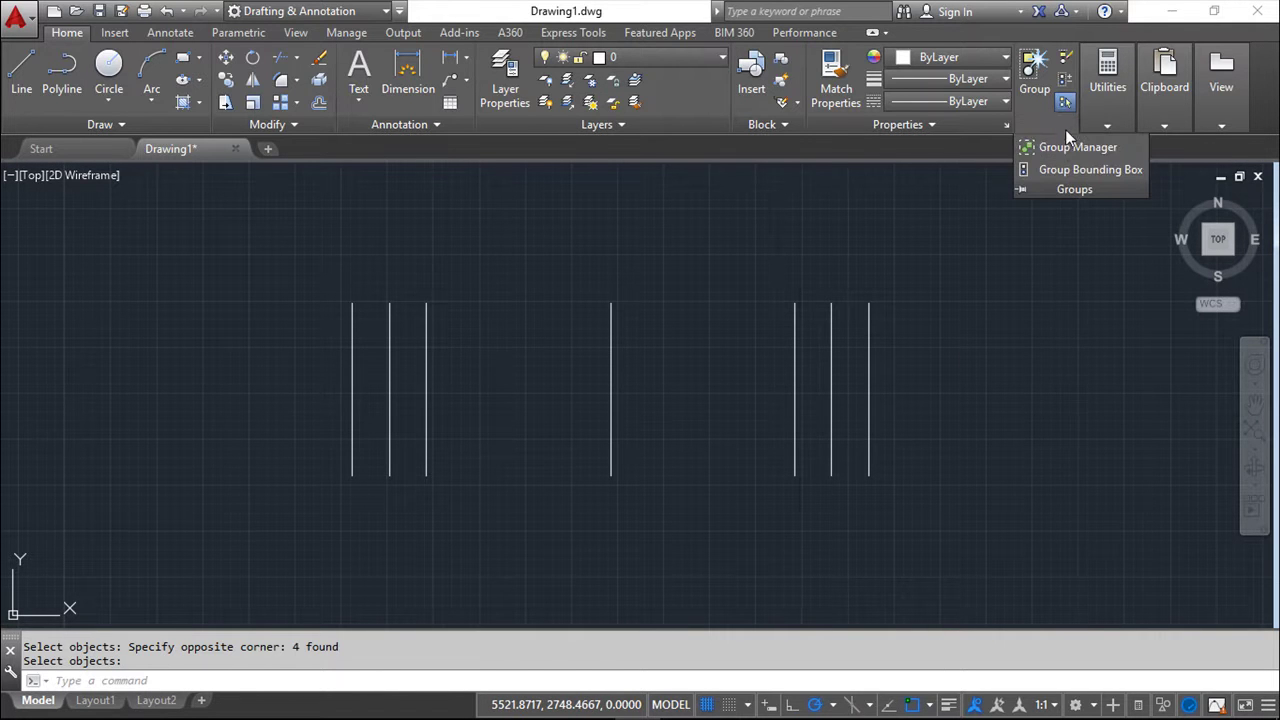
left_click(1068, 147)
left_click_drag(614, 146, 1025, 135)
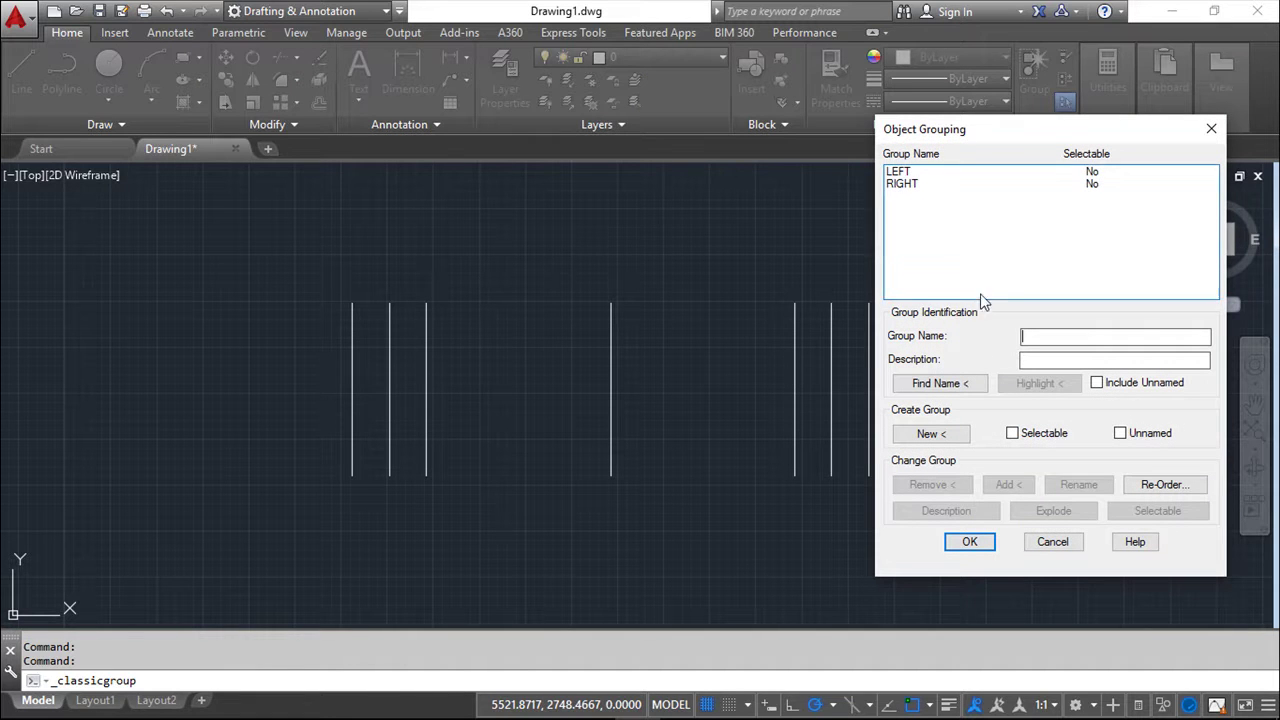
left_click(901, 174)
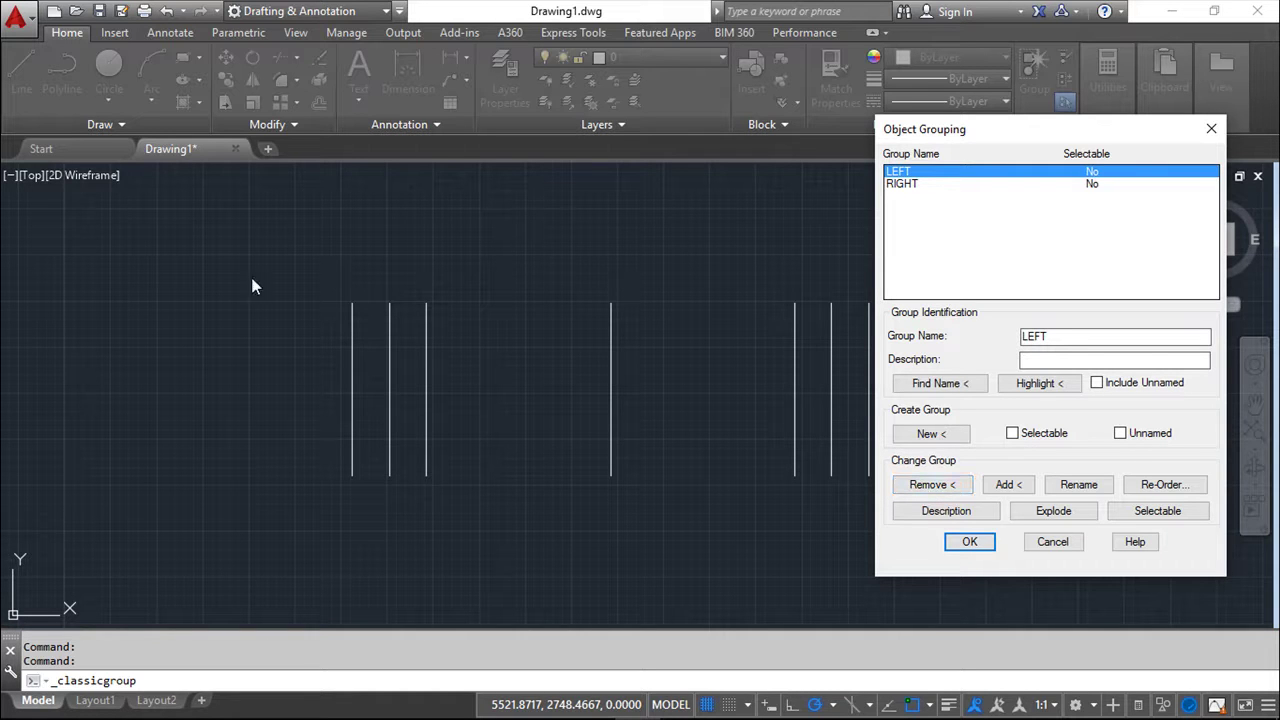
left_click(930, 485)
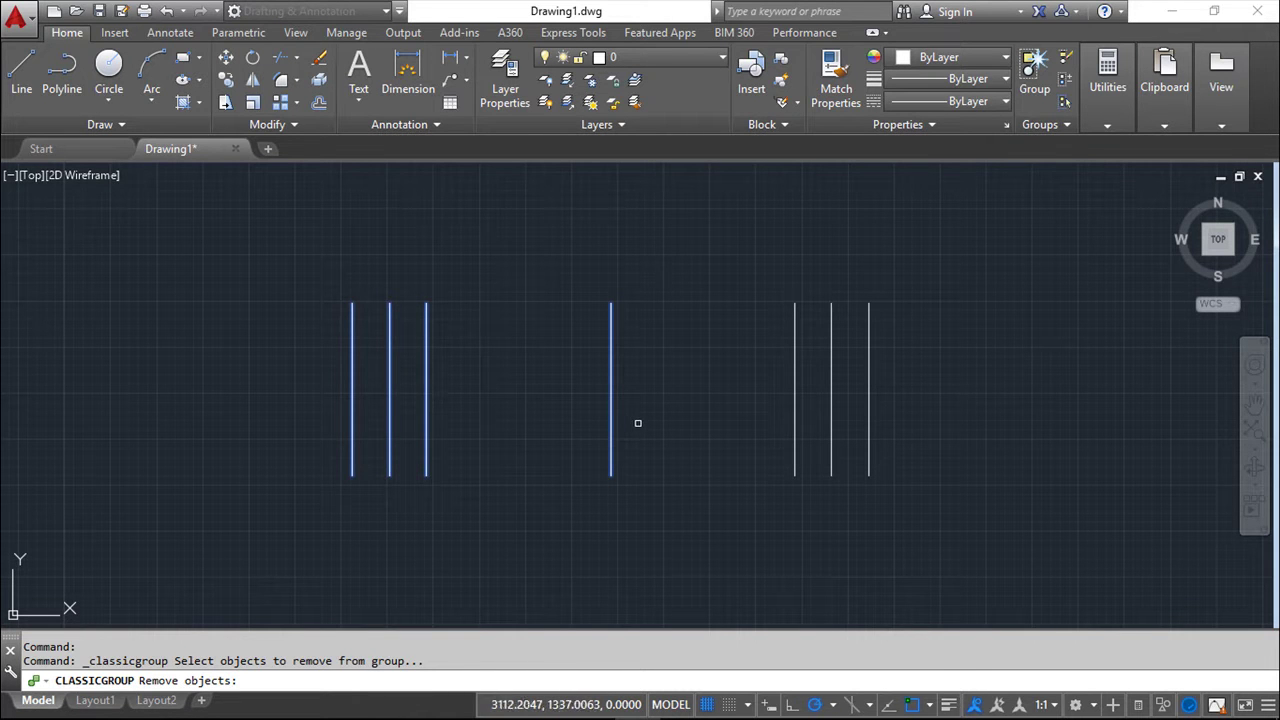
Step: Cancel the removal, switch the LEFT group to selectable, and confirm with OK
key("Escape")
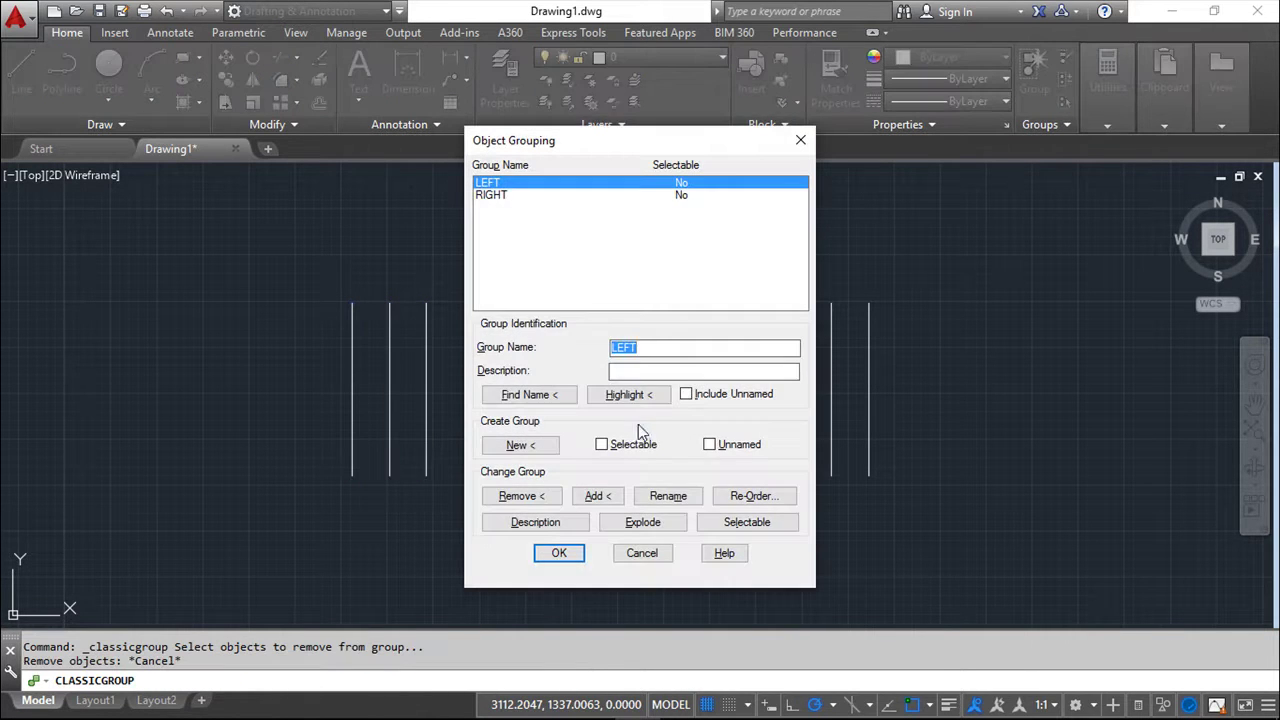
left_click_drag(629, 137, 1079, 138)
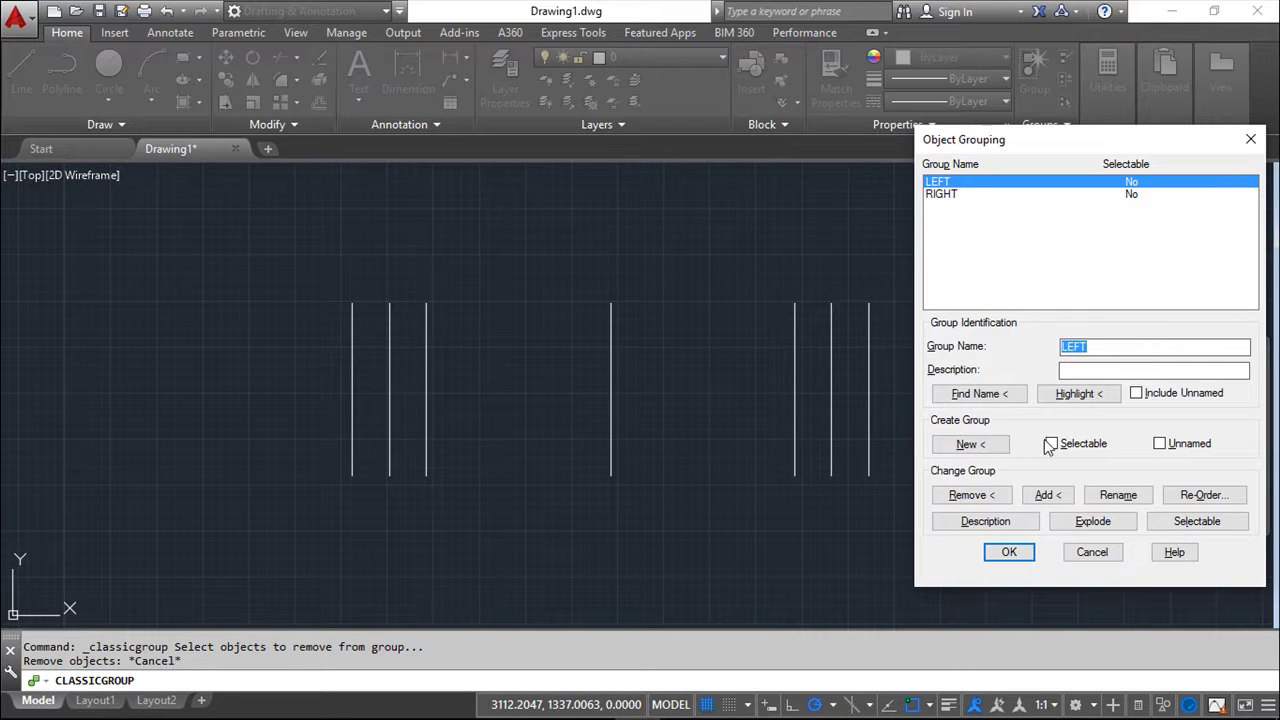
left_click(1216, 524)
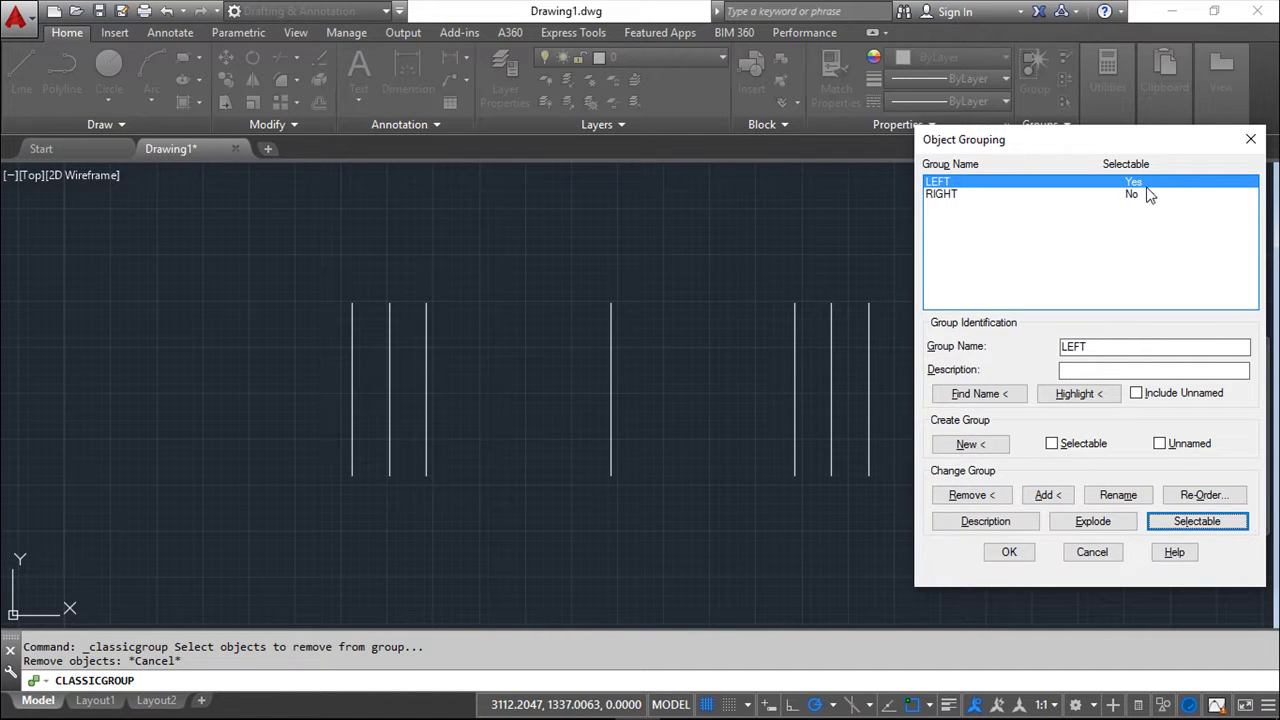
left_click(1009, 552)
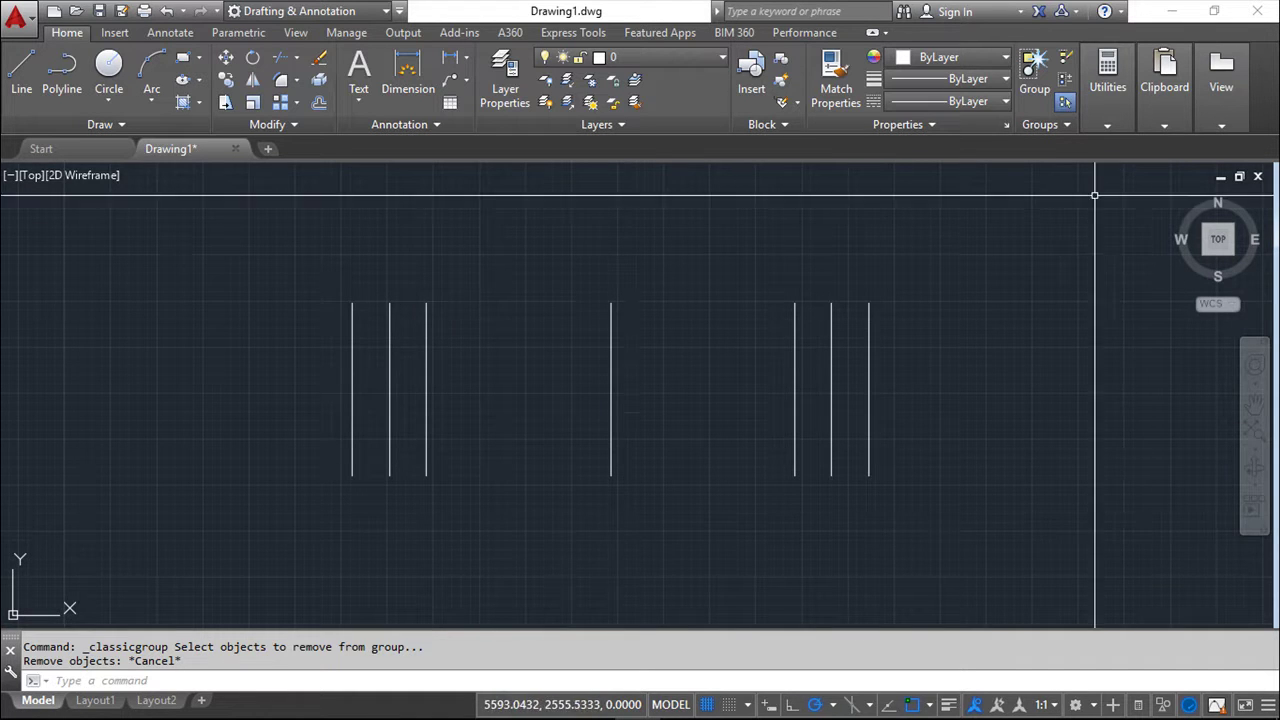
Step: Reopen Object Grouping and switch the RIGHT group to selectable
left_click(1060, 126)
left_click(1062, 147)
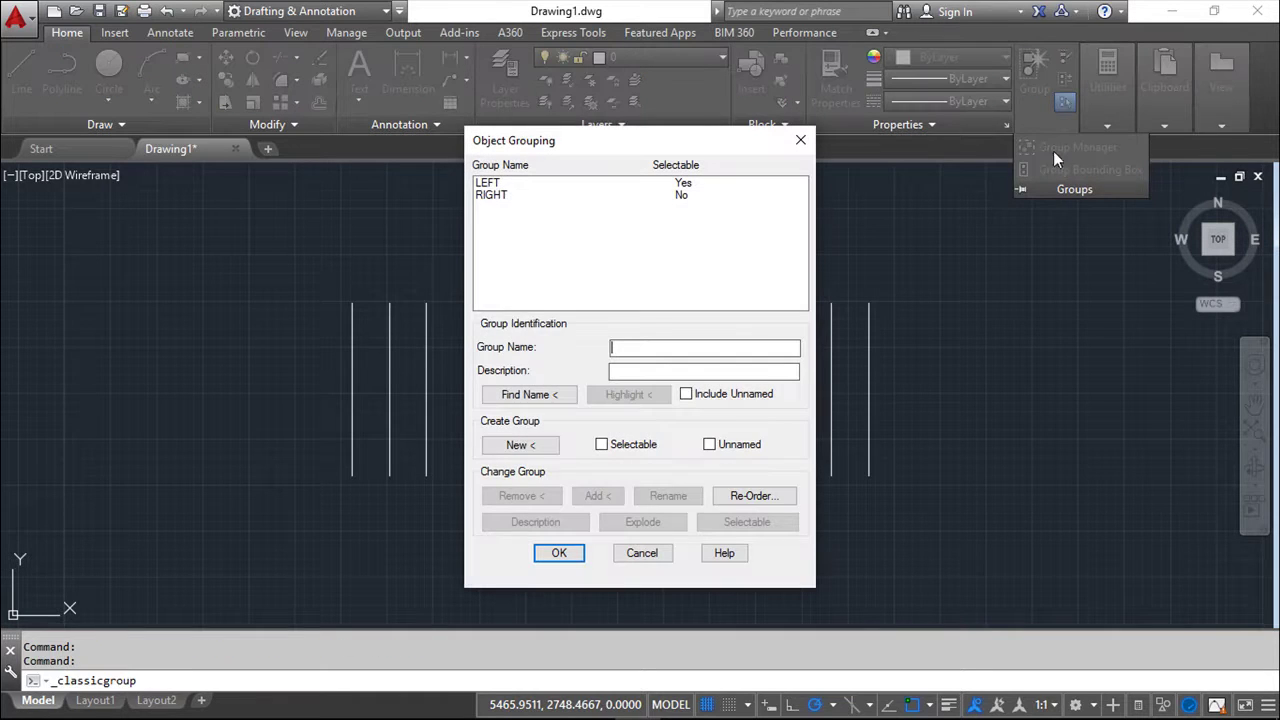
left_click(486, 195)
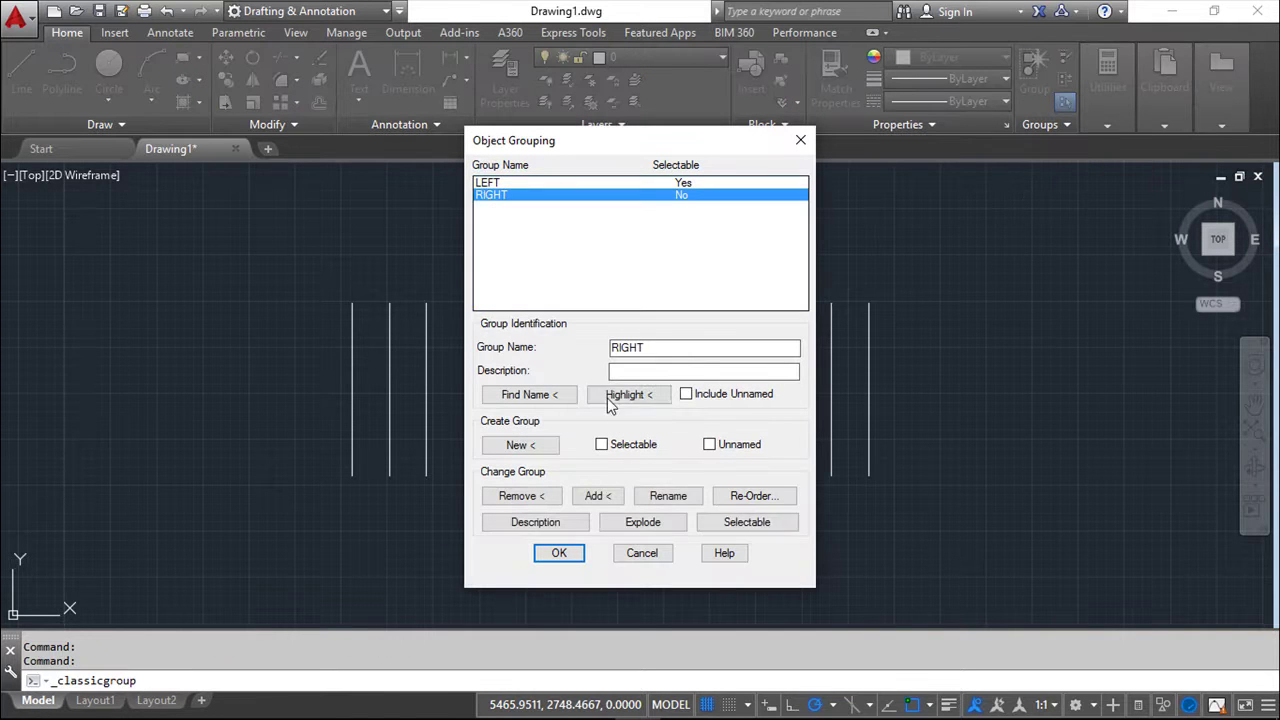
left_click(749, 523)
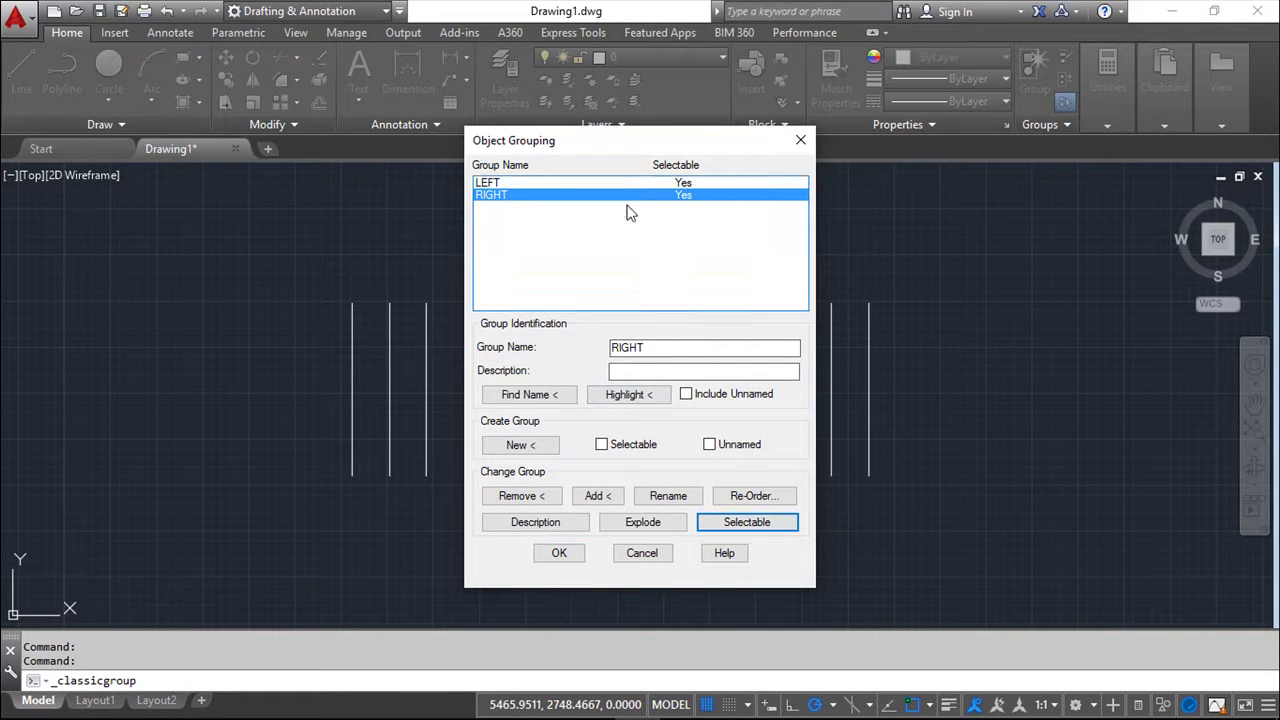
left_click_drag(626, 140, 176, 141)
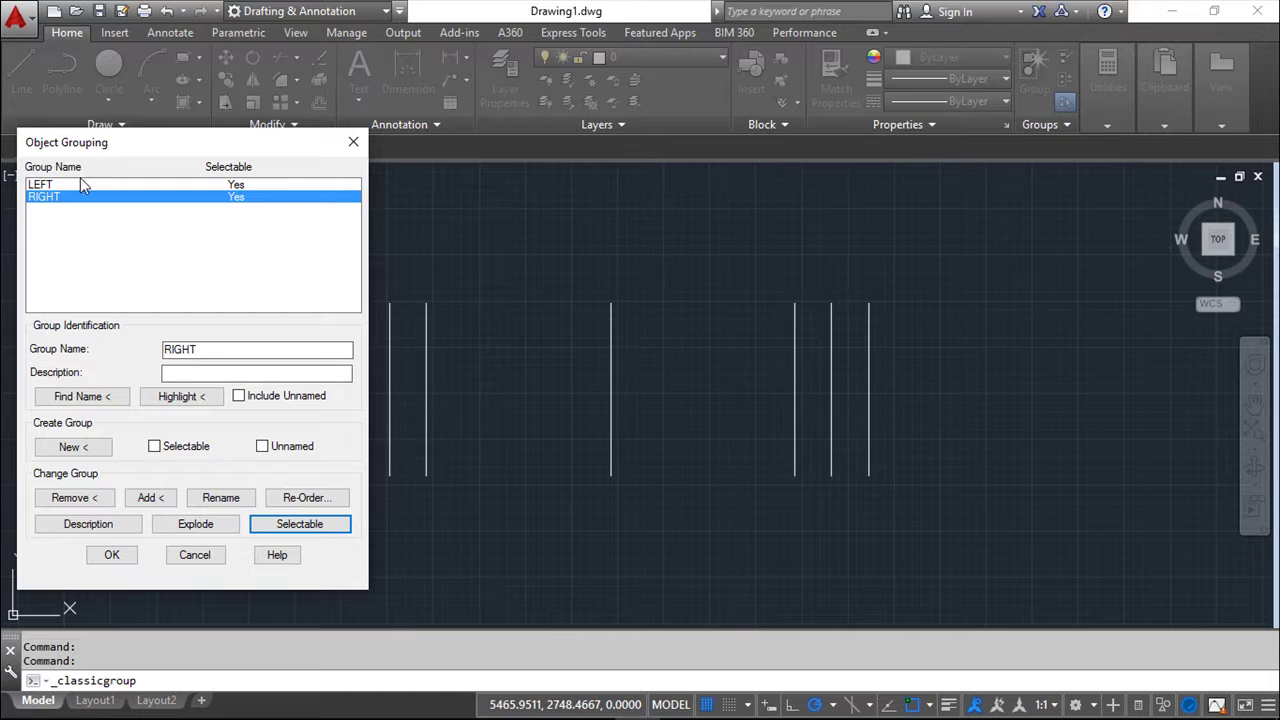
Step: Highlight the RIGHT group's middle and three right lines, then confirm with OK
left_click(171, 398)
left_click_drag(645, 331, 703, 191)
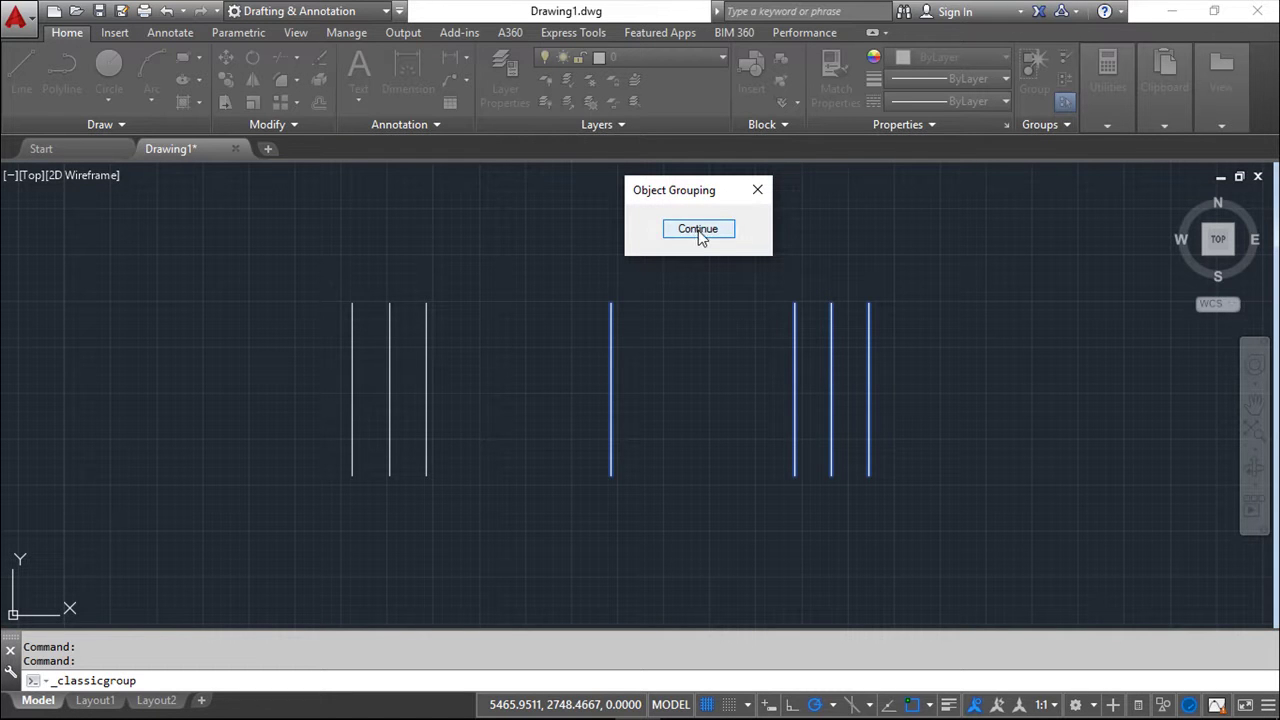
left_click(698, 229)
left_click_drag(646, 140, 443, 169)
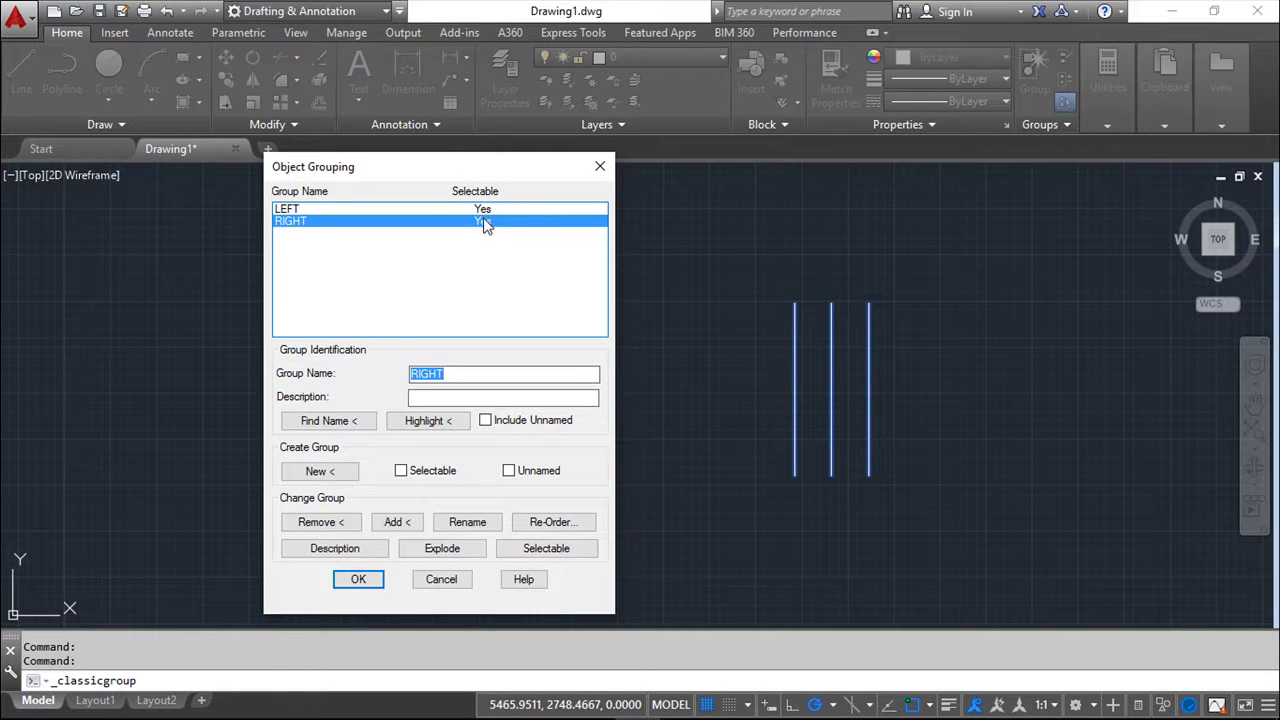
left_click(359, 580)
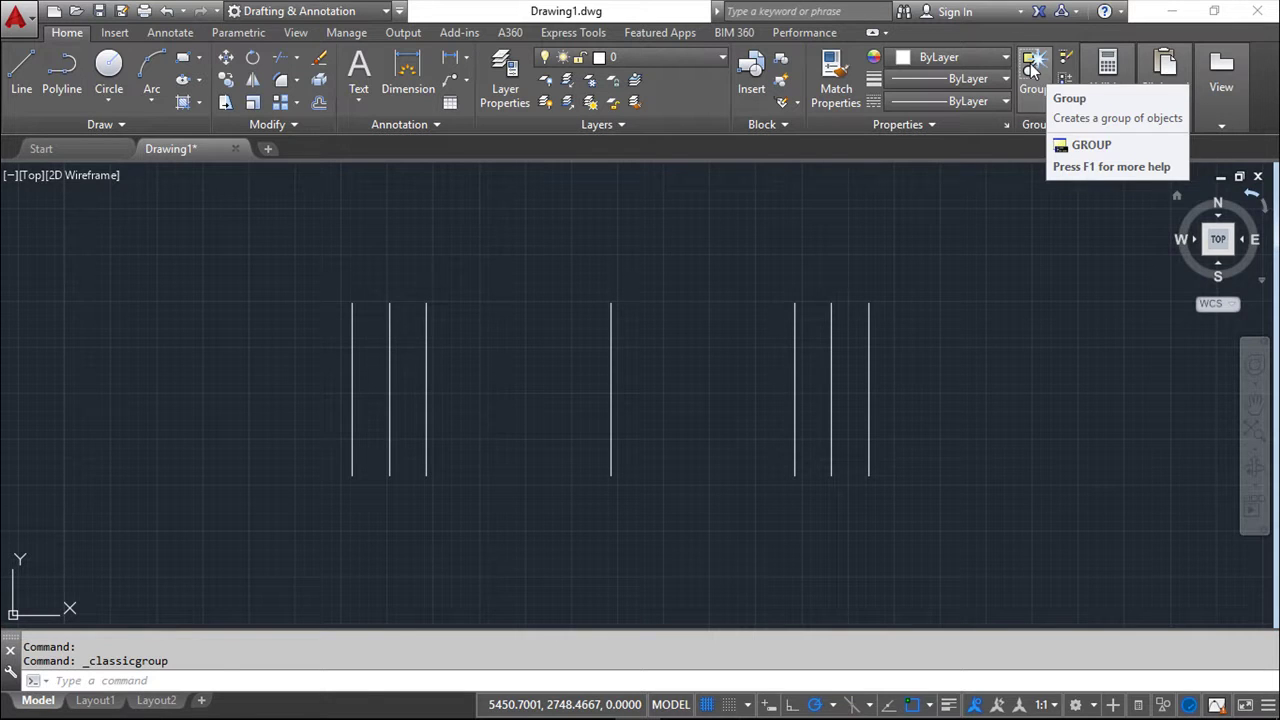
left_click(1033, 68)
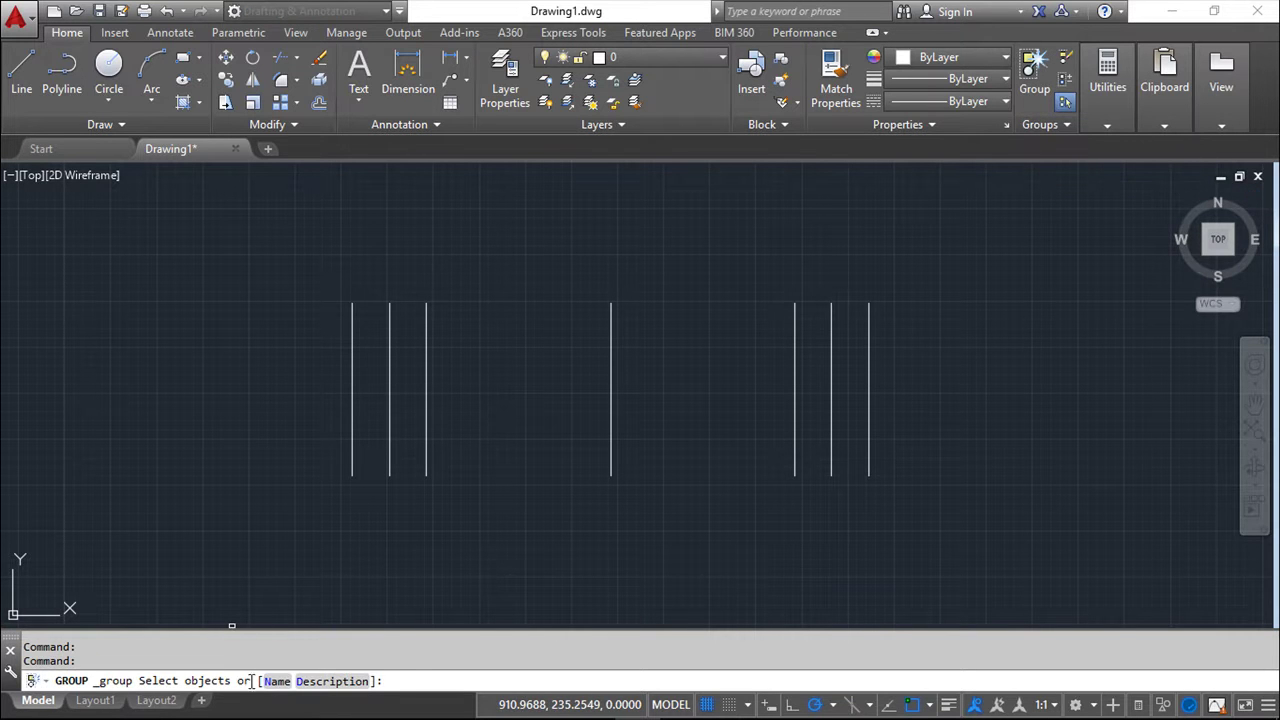
key("Escape")
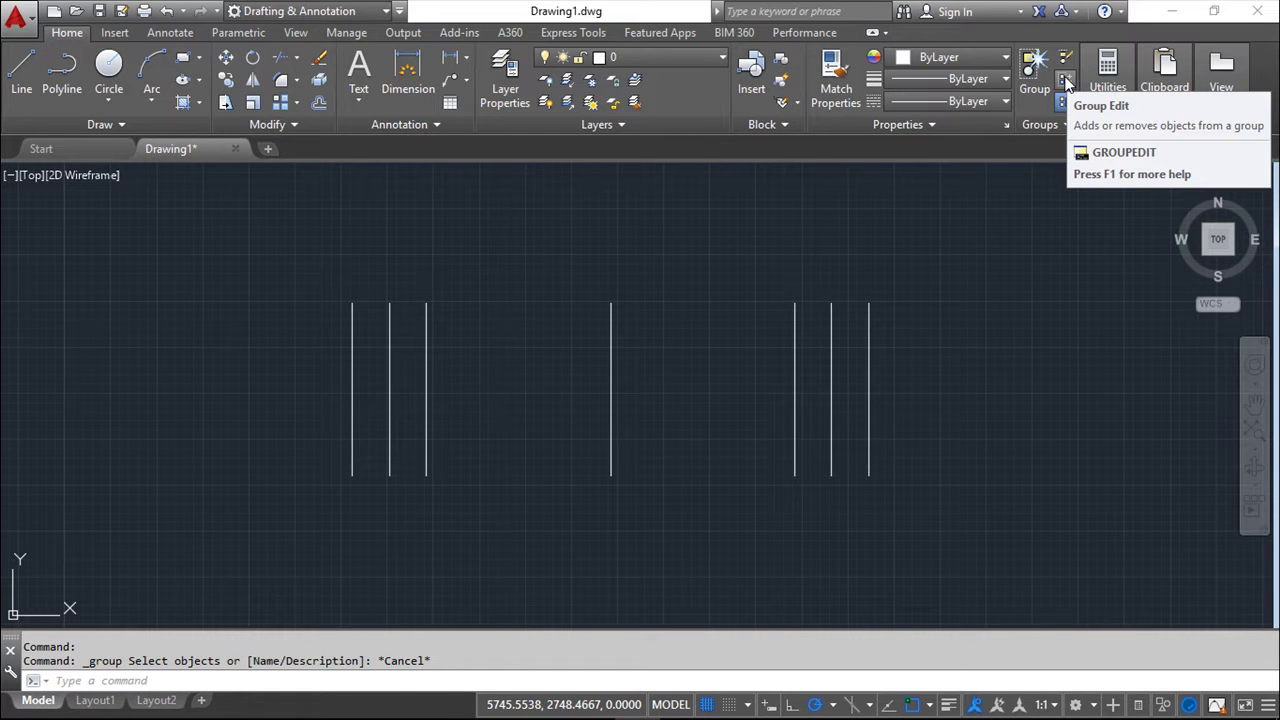
left_click(1050, 127)
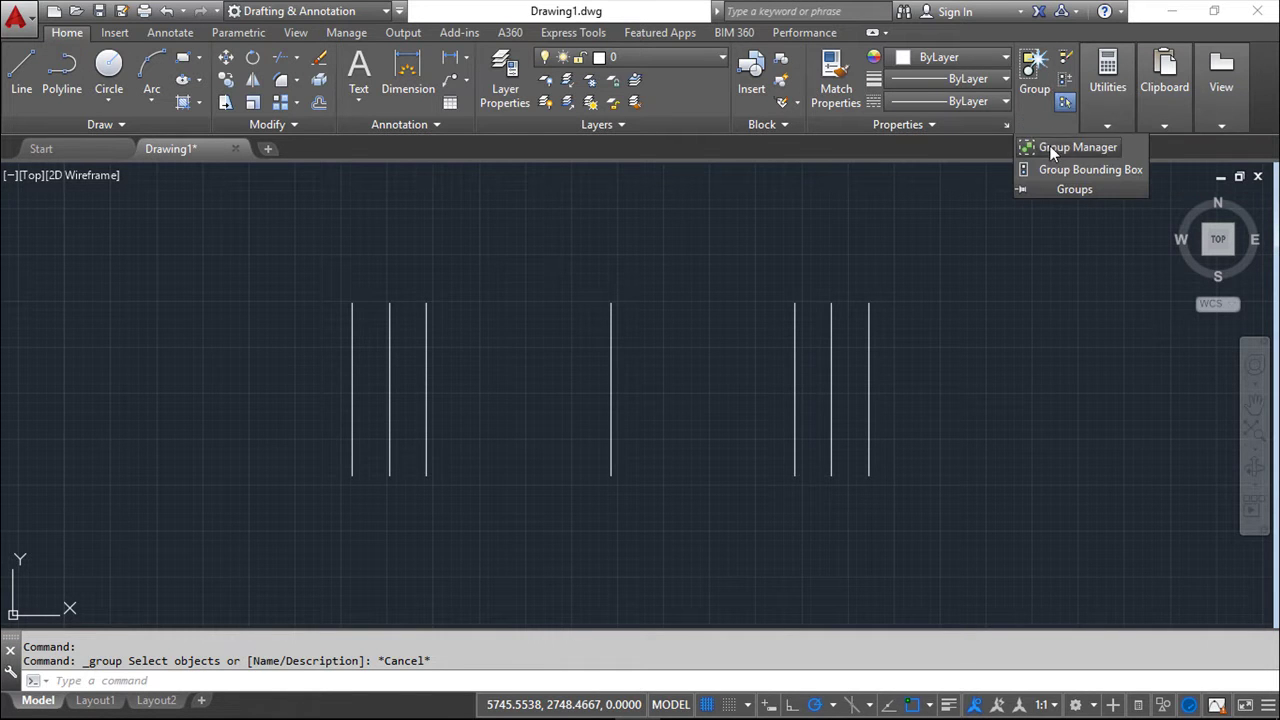
left_click(1052, 146)
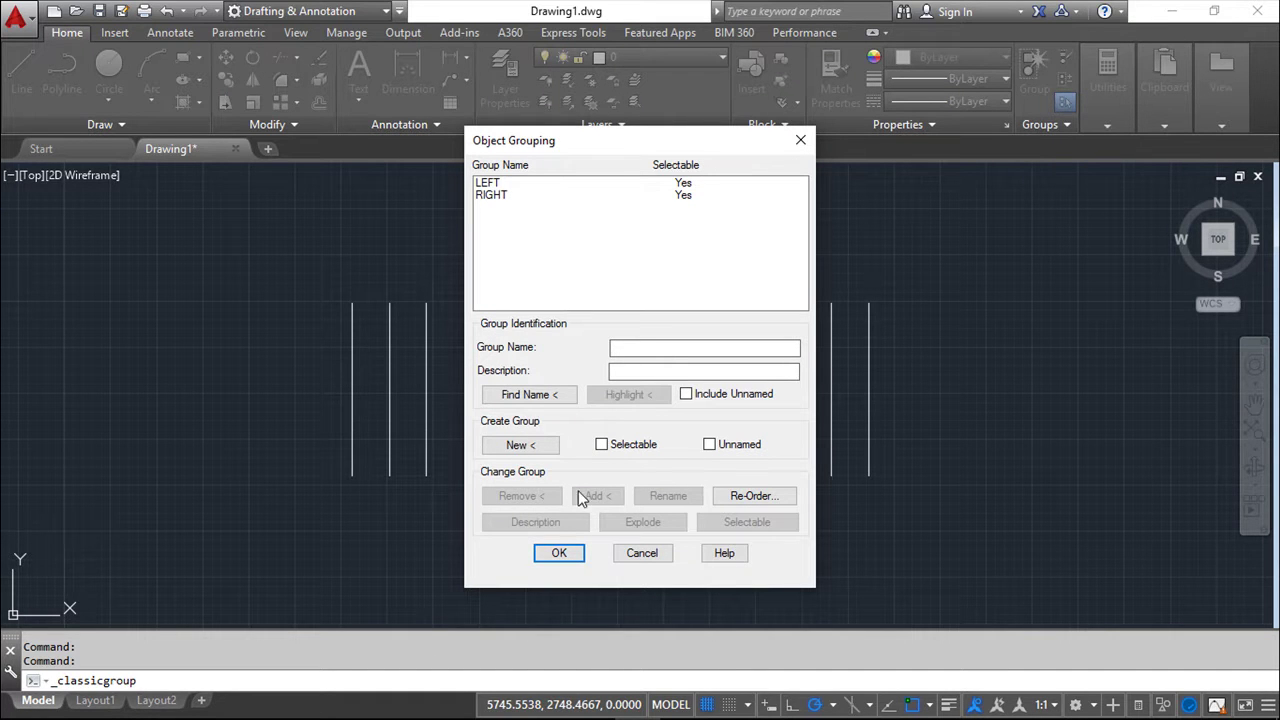
left_click(642, 553)
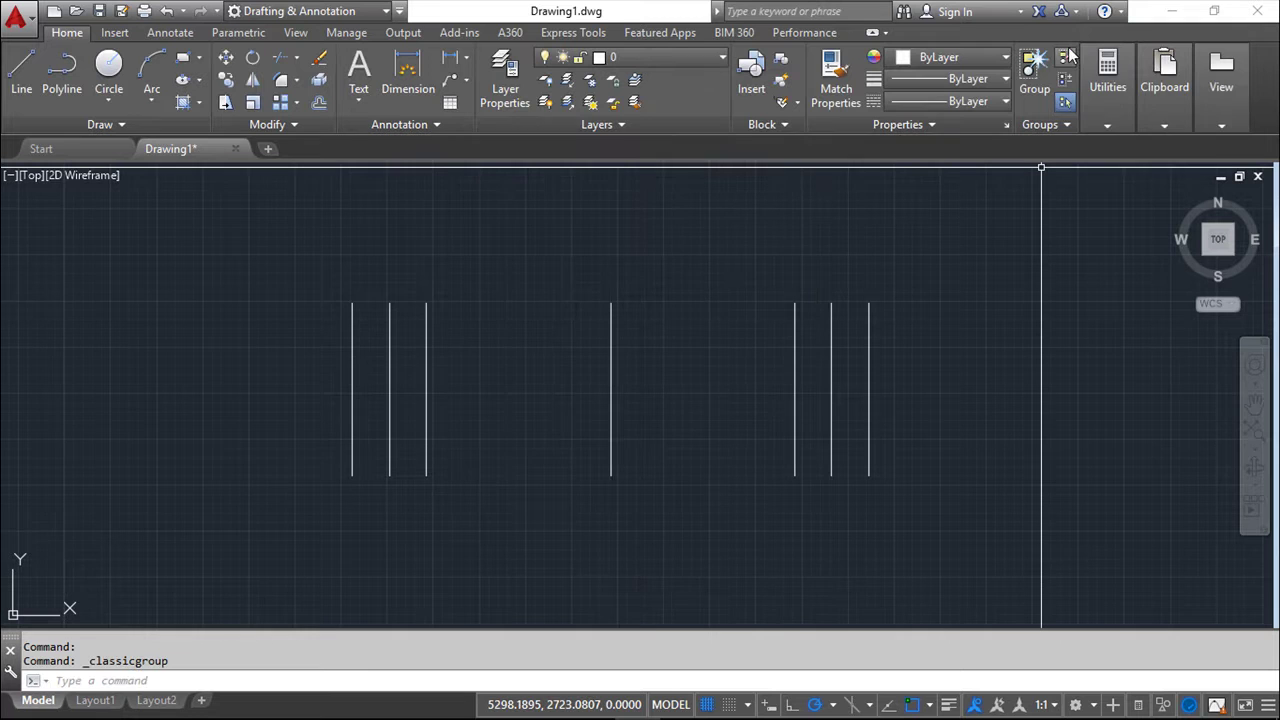